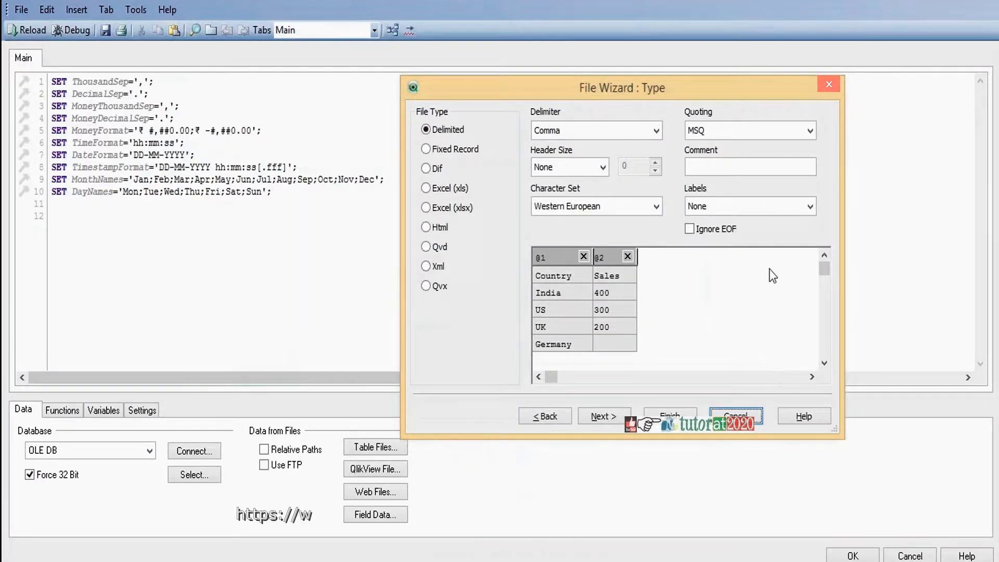
# - Use Embedded Labels for nullex.csv and insert the Country/Sales LOAD statement into the script
pyautogui.click(810, 206)
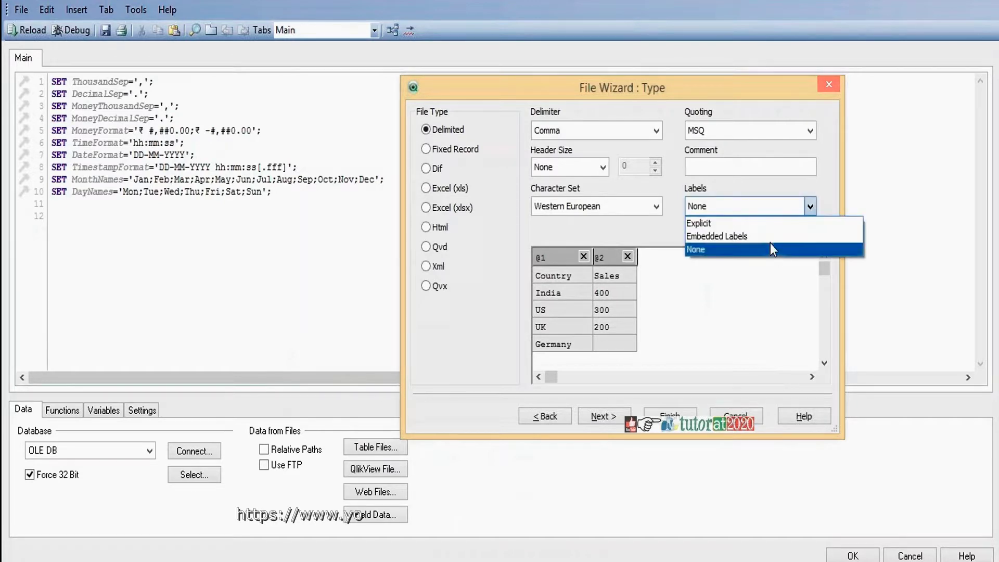
pyautogui.click(769, 239)
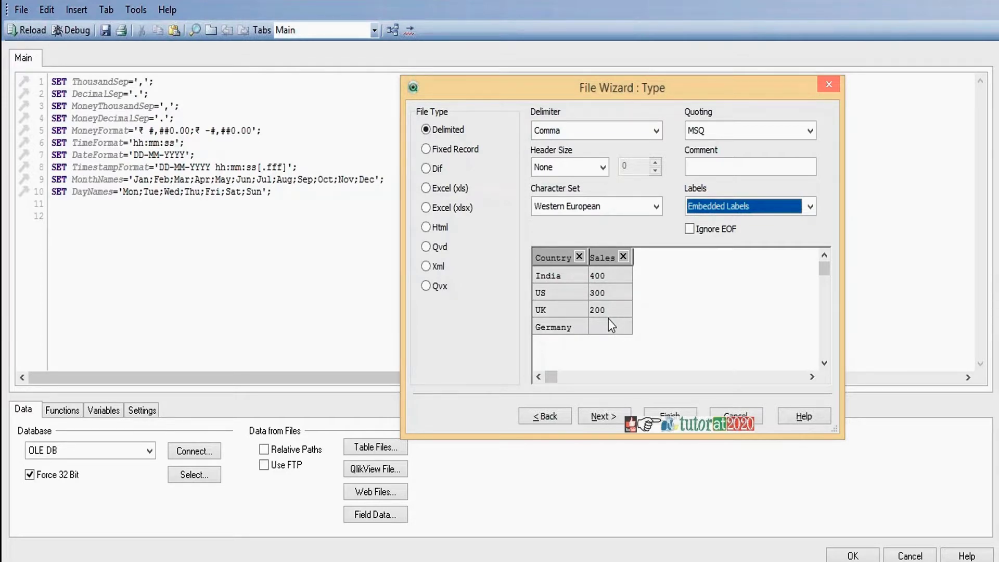
pyautogui.click(672, 424)
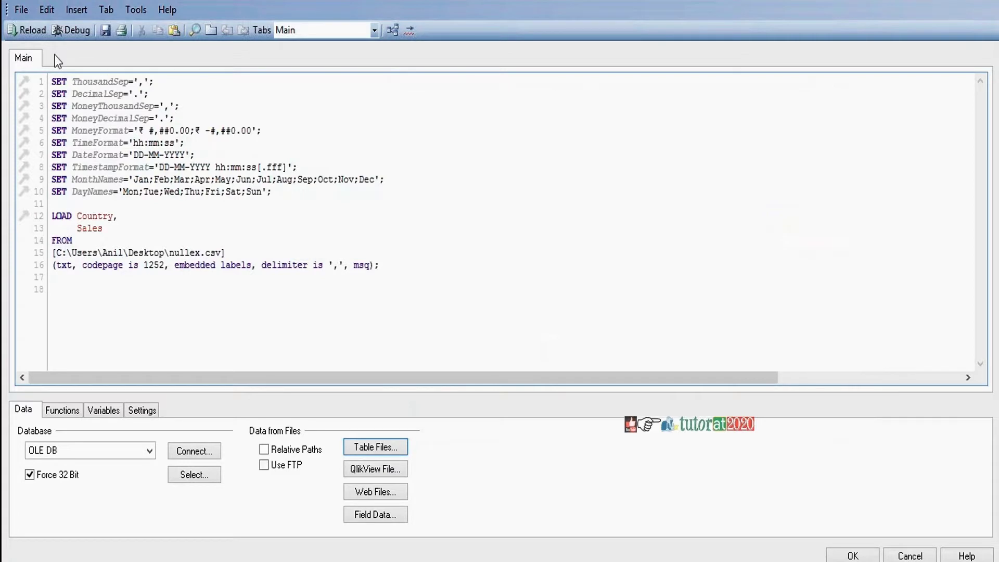
# - Reload the data and add a table box showing Country and Sales to the Main sheet
pyautogui.click(32, 30)
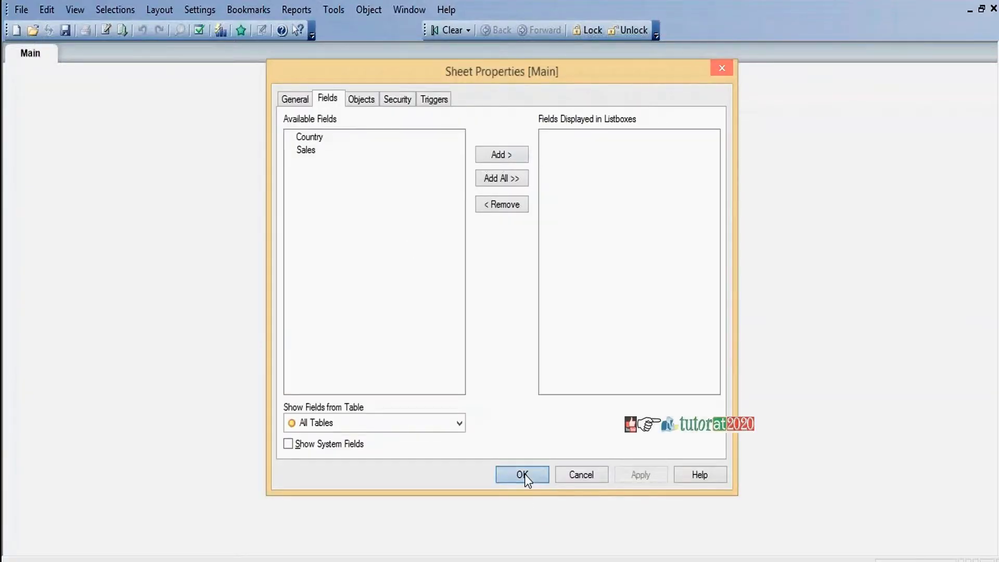
pyautogui.click(522, 474)
pyautogui.rightClick(329, 100)
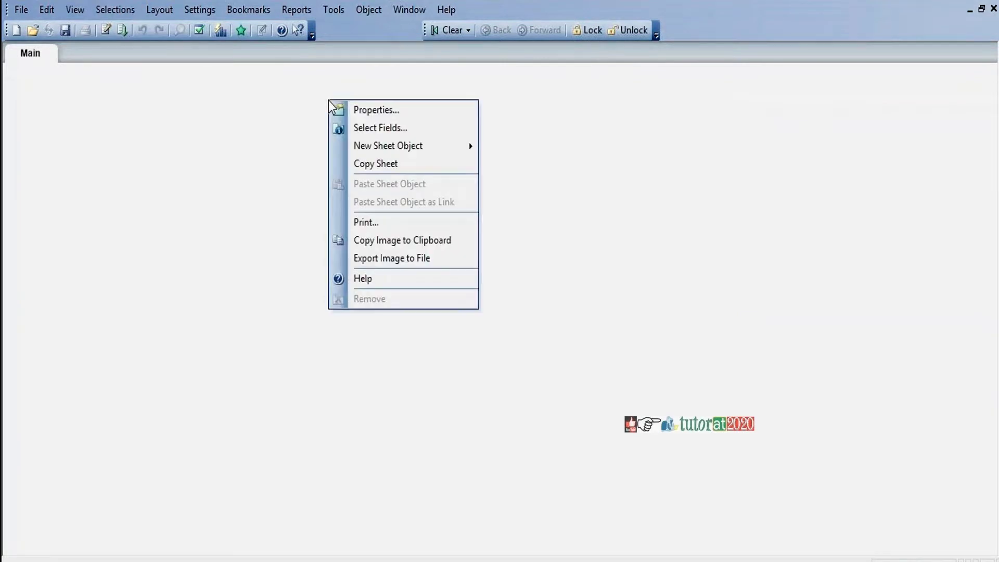
pyautogui.moveTo(387, 150)
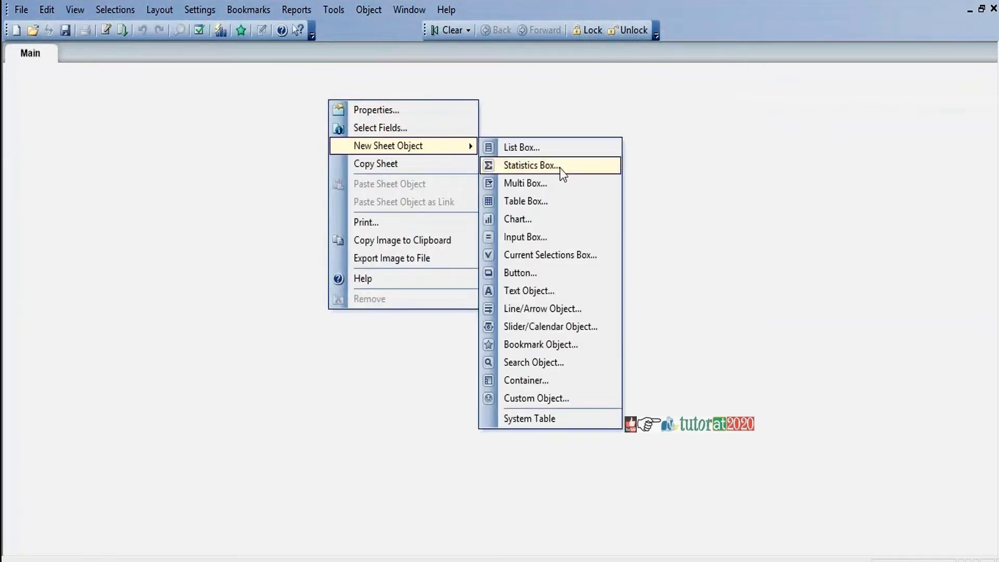
pyautogui.click(546, 203)
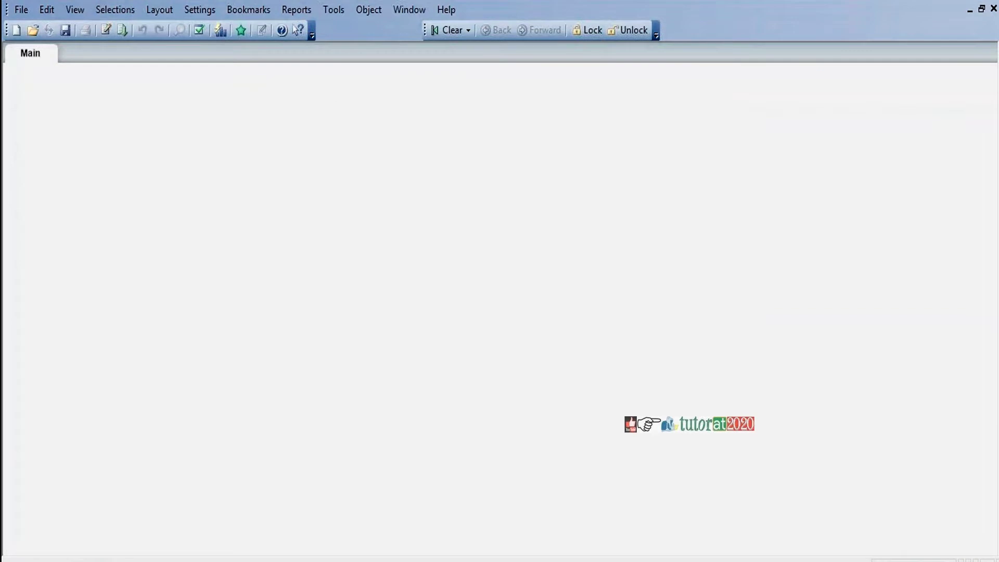
pyautogui.click(450, 210)
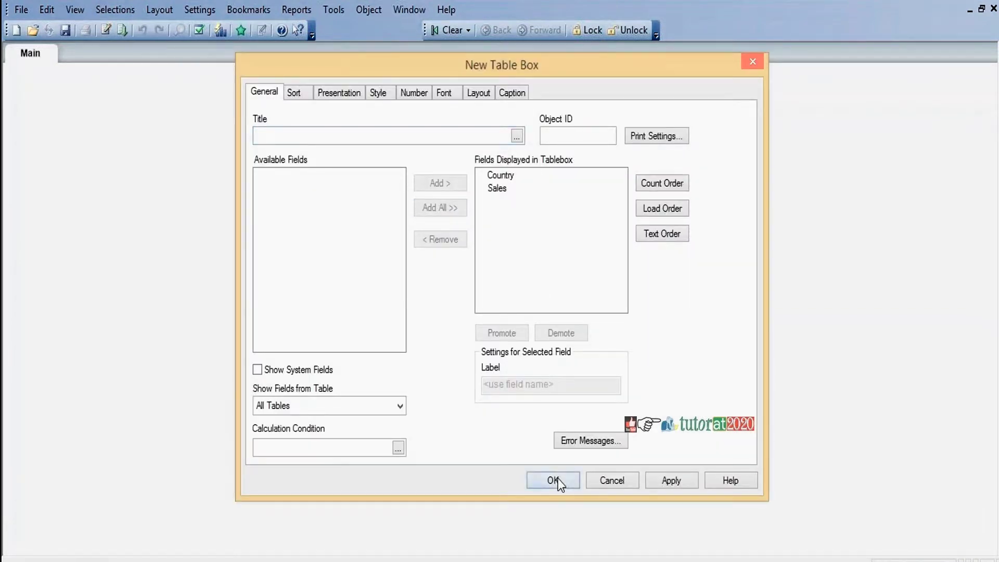
pyautogui.click(554, 479)
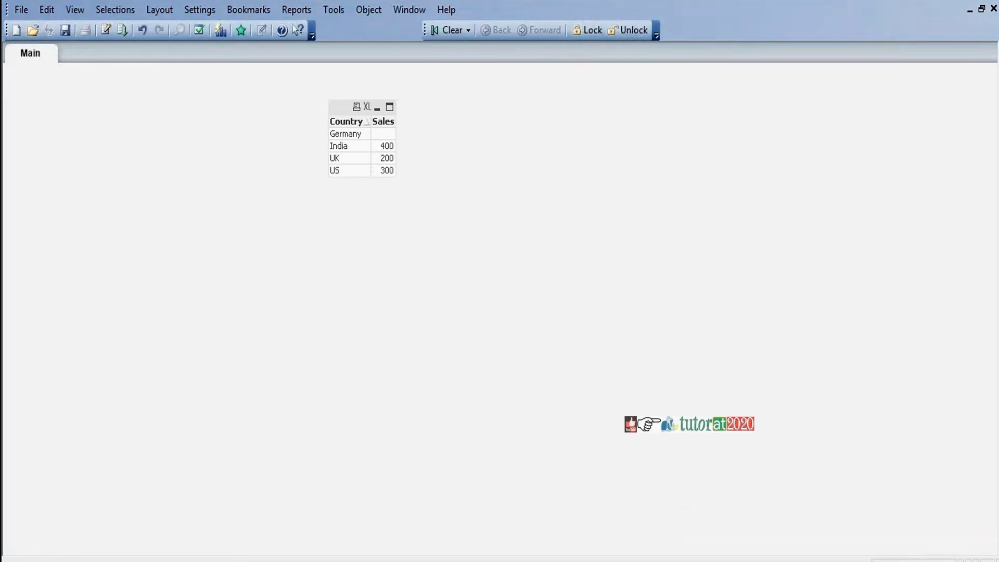
# - Add SET NullInterpret=''; after the DayNames line and reload so Germany's Sales shows a dash
pyautogui.hotkey('ctrl', 'e')
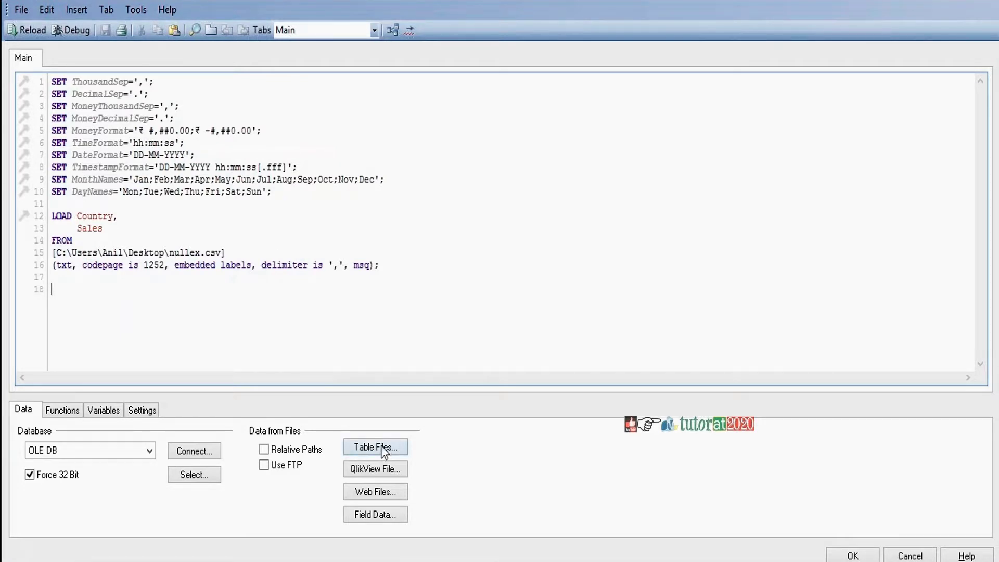
pyautogui.click(302, 192)
pyautogui.press('Return')
pyautogui.write('SET')
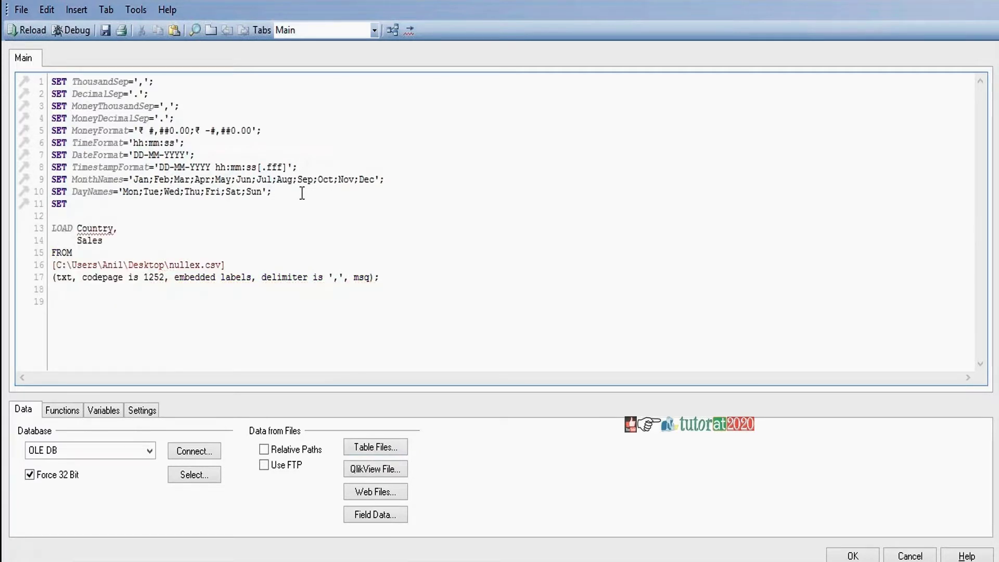
pyautogui.write(' NullInter')
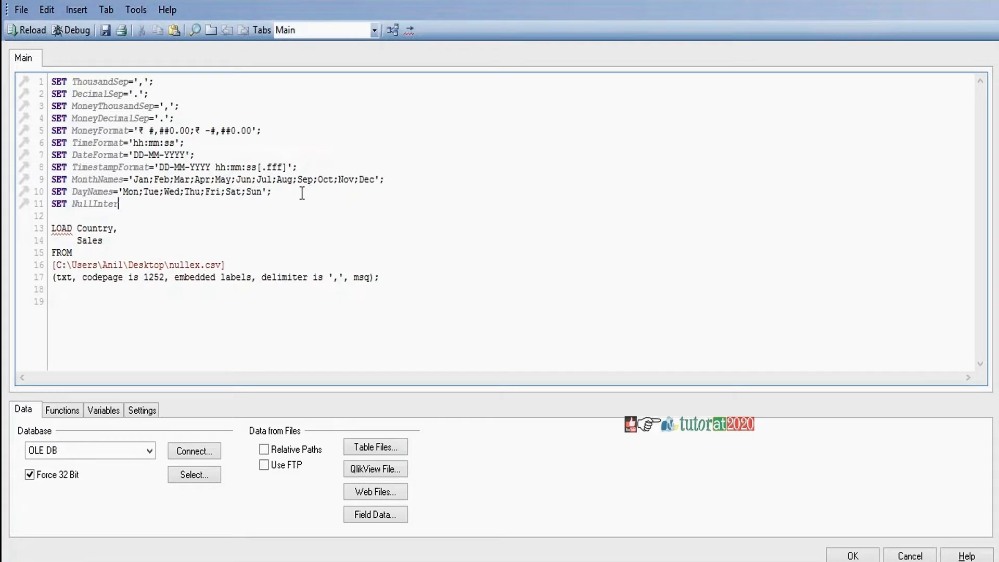
pyautogui.write("pret='';")
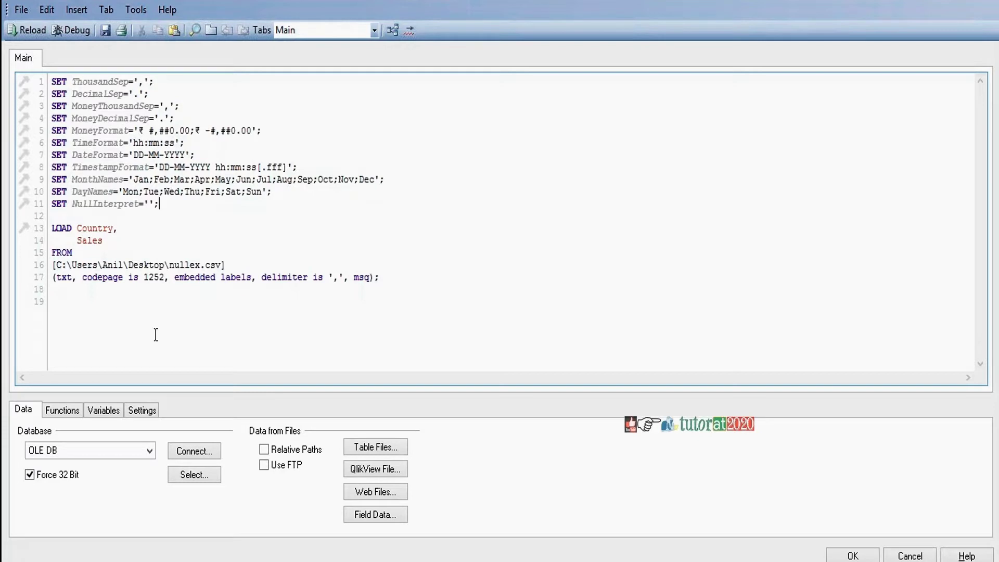
pyautogui.click(32, 36)
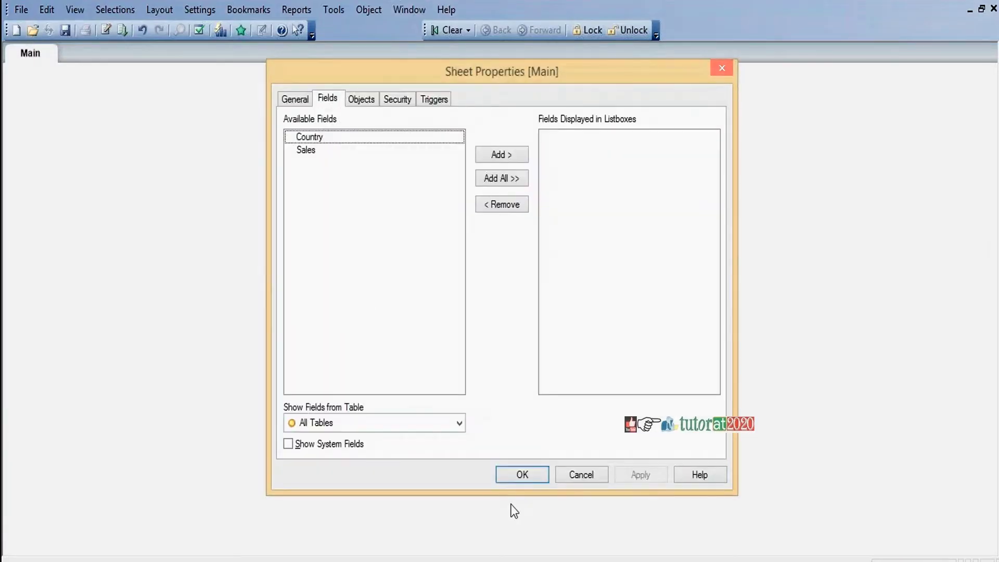
pyautogui.click(517, 473)
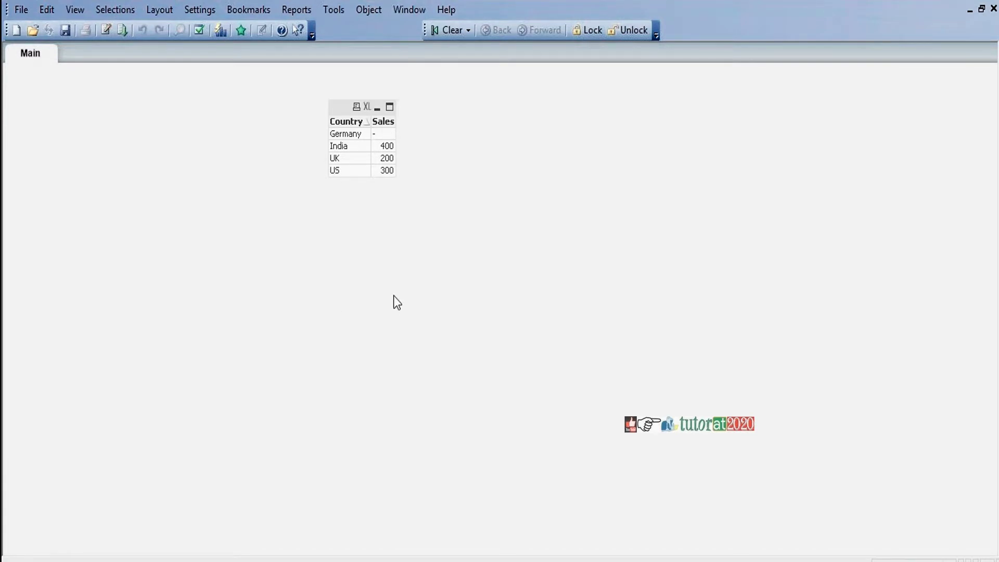
# - Rewrite line 14 as If(IsNull(Sales),0,Sales) as Sales and reload, giving Germany Sales 0
pyautogui.hotkey('ctrl', 'e')
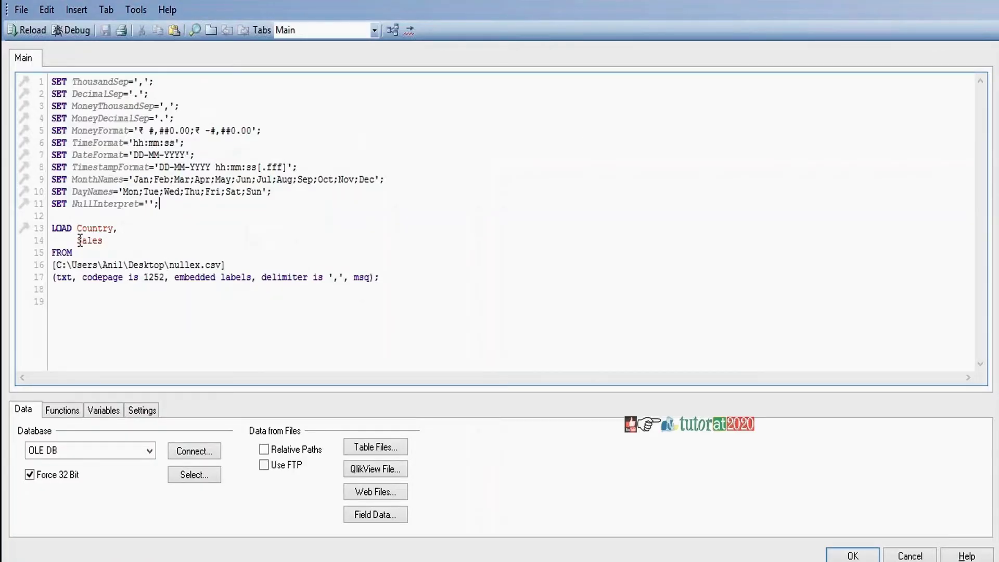
pyautogui.moveTo(77, 241); pyautogui.dragTo(105, 239)
pyautogui.click(79, 243)
pyautogui.write('If(')
pyautogui.click(127, 242)
pyautogui.write(')')
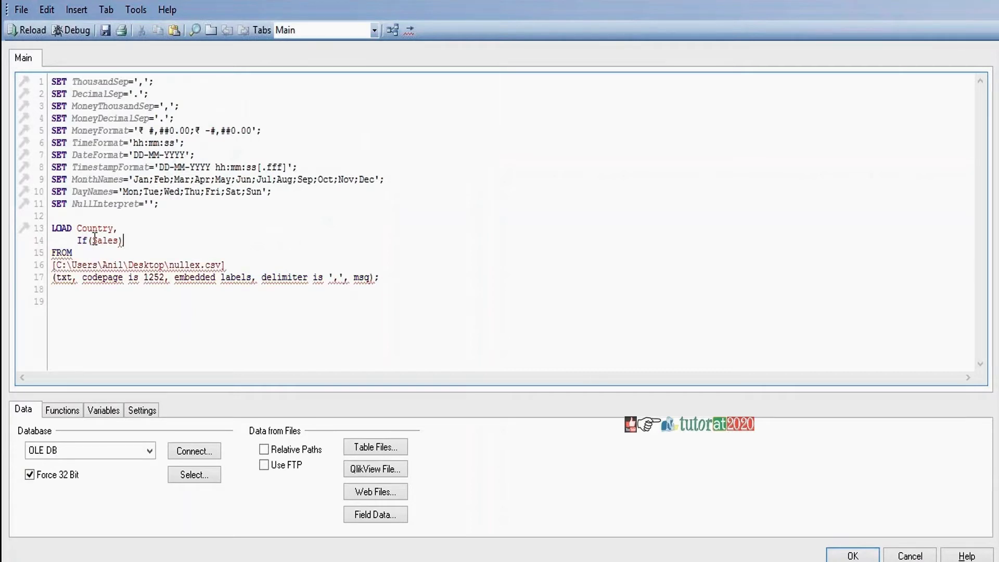
pyautogui.click(94, 239)
pyautogui.write('Id')
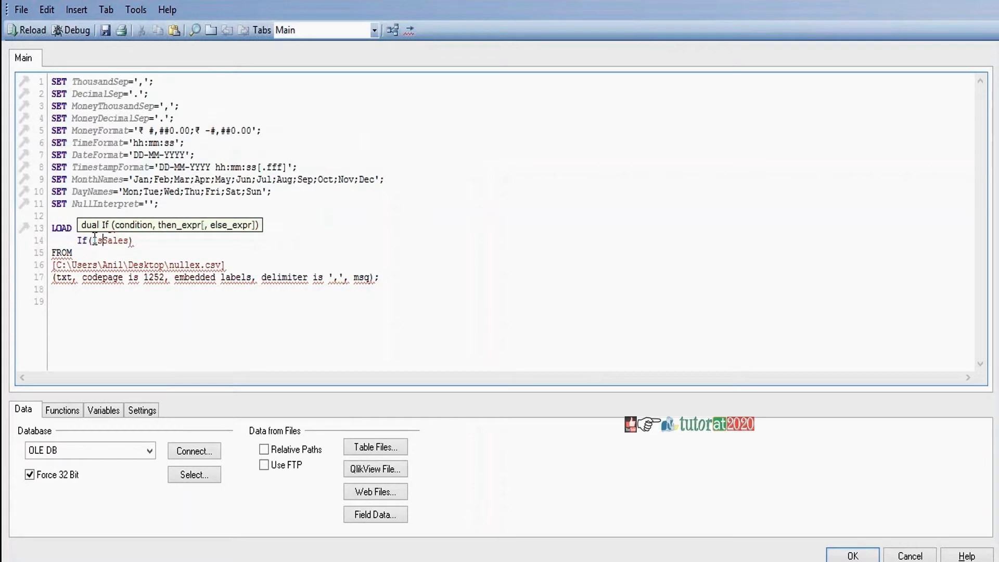
pyautogui.write('Null(')
pyautogui.click(162, 239)
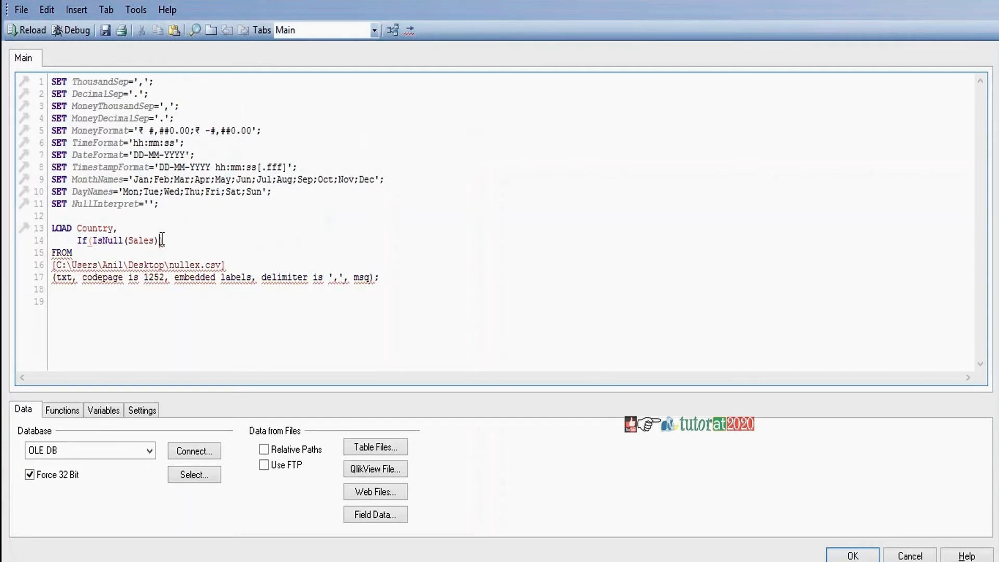
pyautogui.write(',0,Sales)')
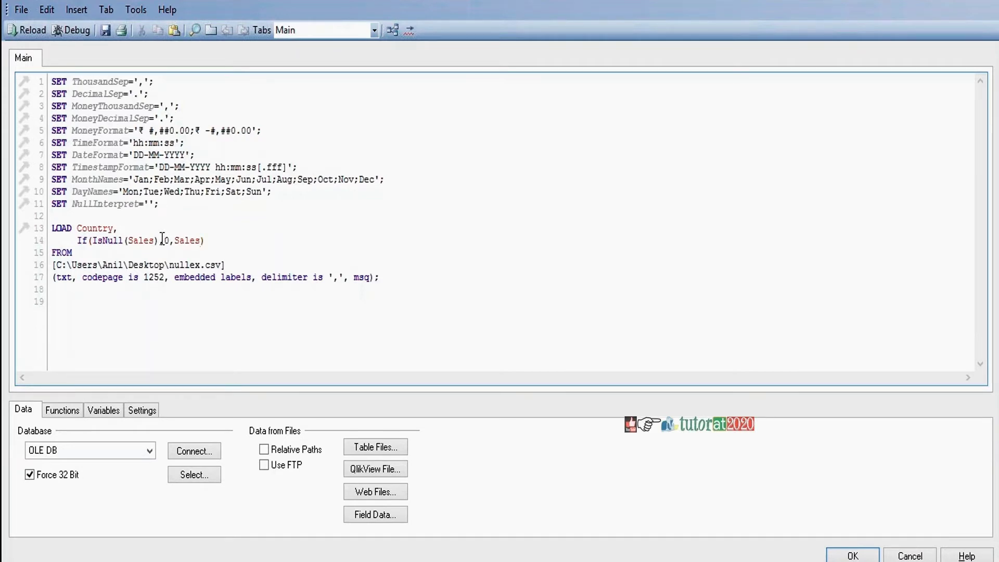
pyautogui.write(' as')
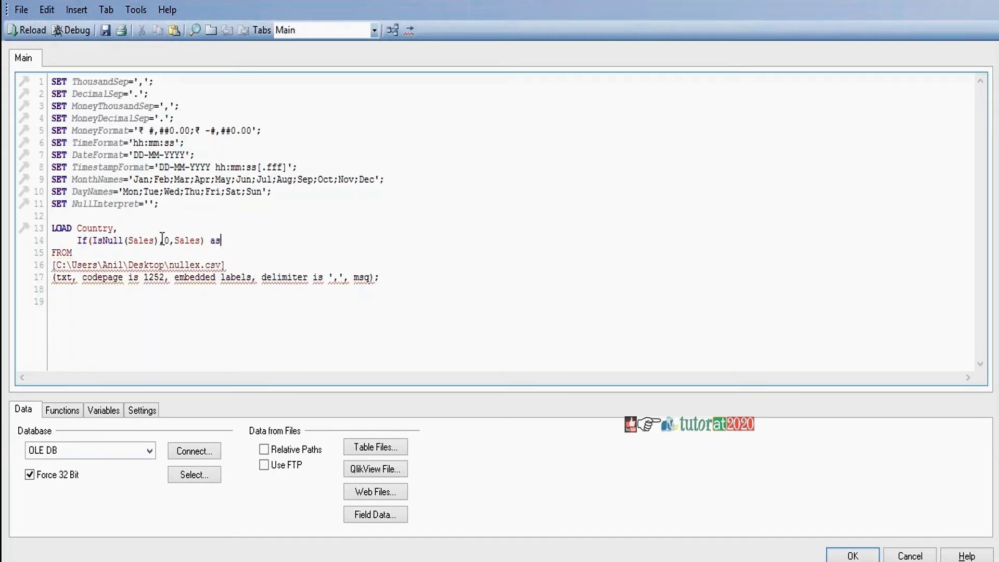
pyautogui.write(' Sales')
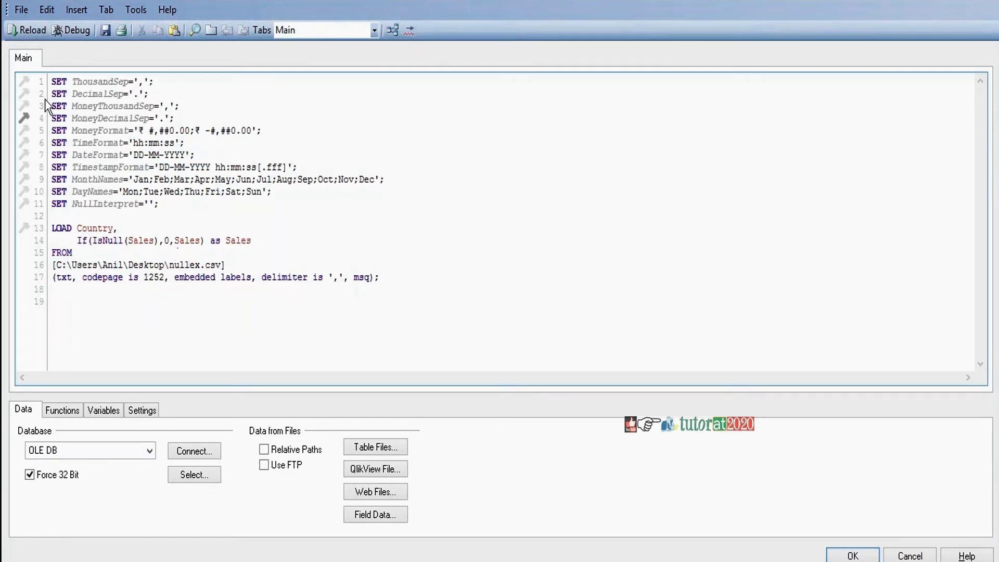
pyautogui.click(33, 34)
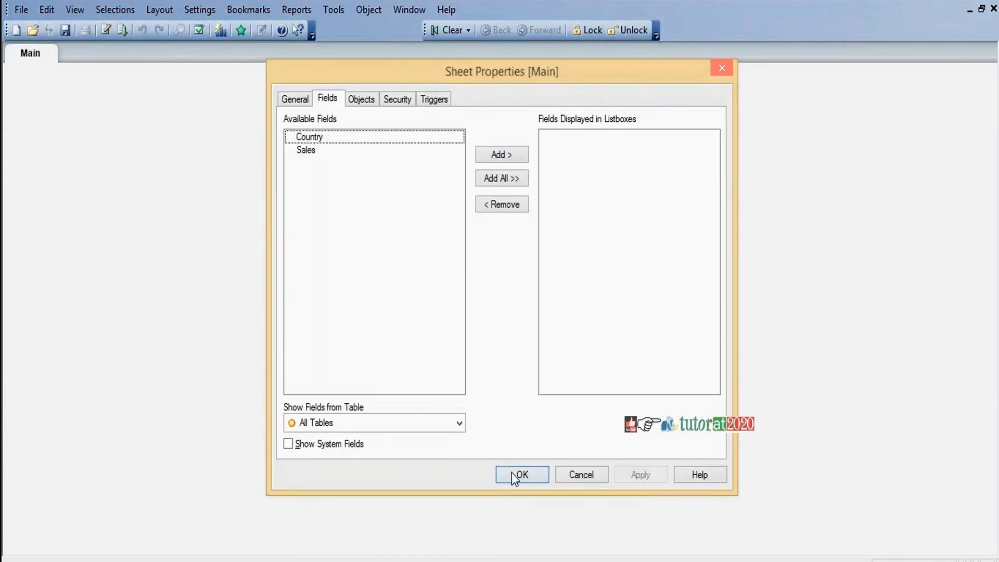
pyautogui.click(511, 472)
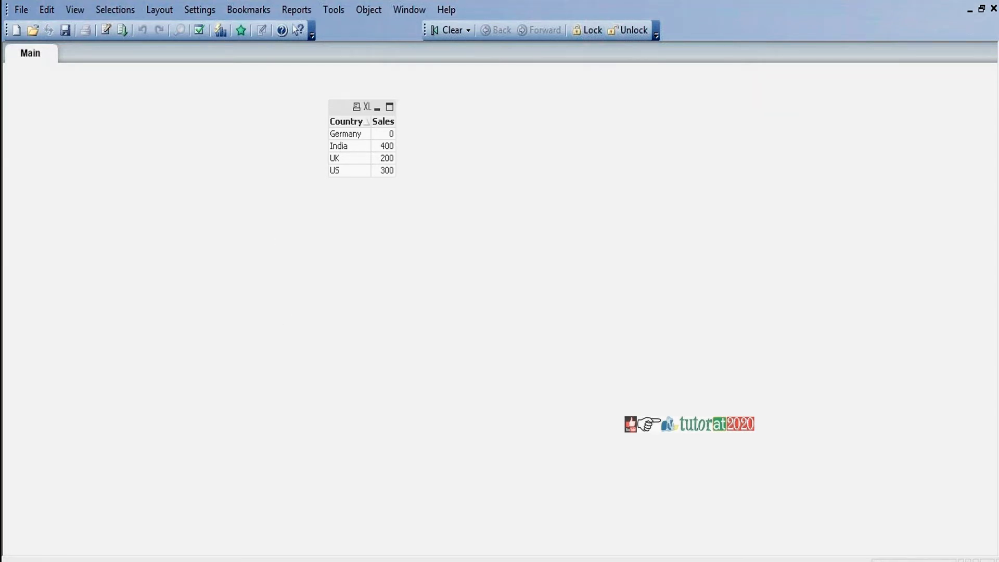
# - Change the missing-Sales replacement on line 14 from 0 to 1 and reload the data
pyautogui.hotkey('ctrl', 'e')
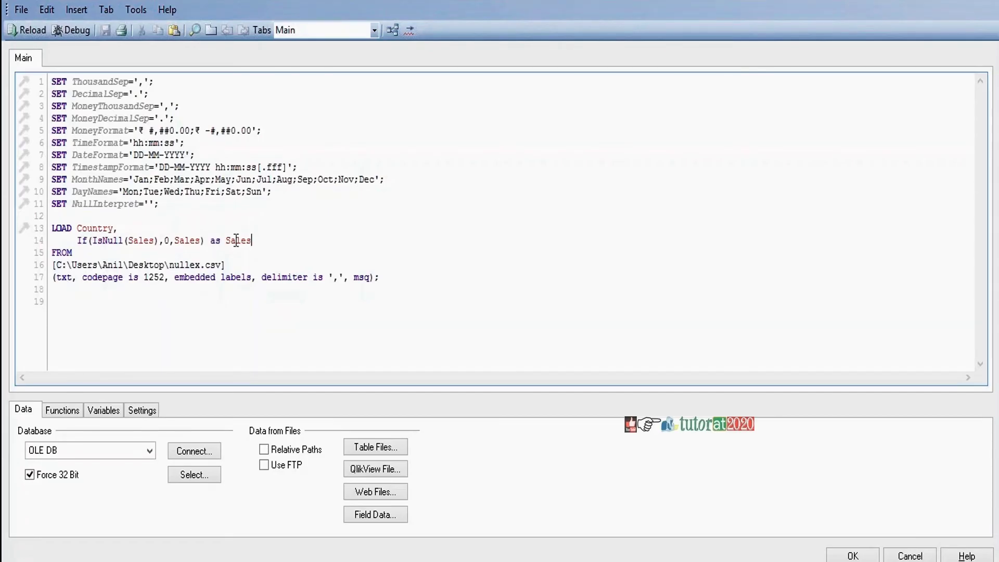
pyautogui.doubleClick(168, 240)
pyautogui.write('1')
pyautogui.click(34, 29)
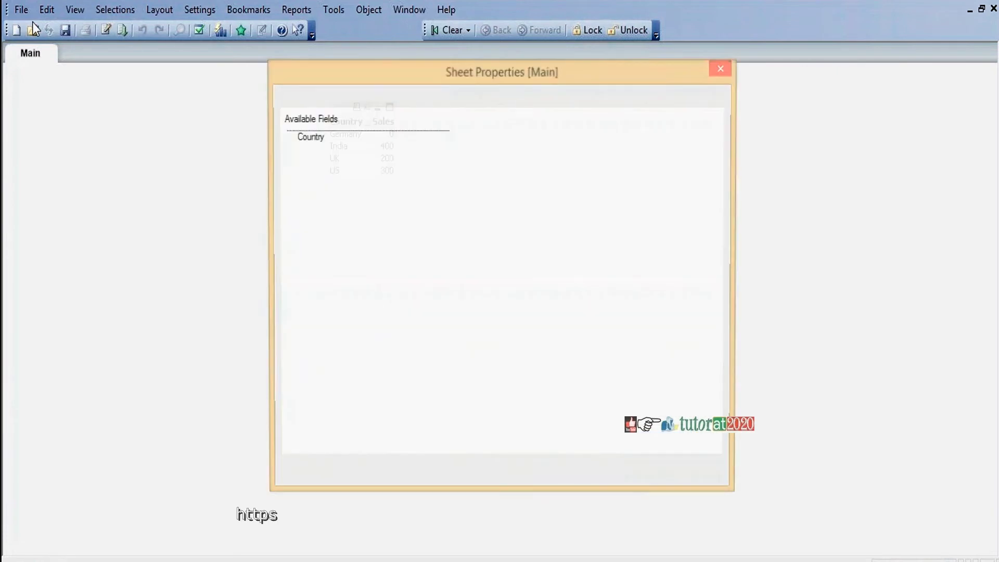
pyautogui.click(515, 476)
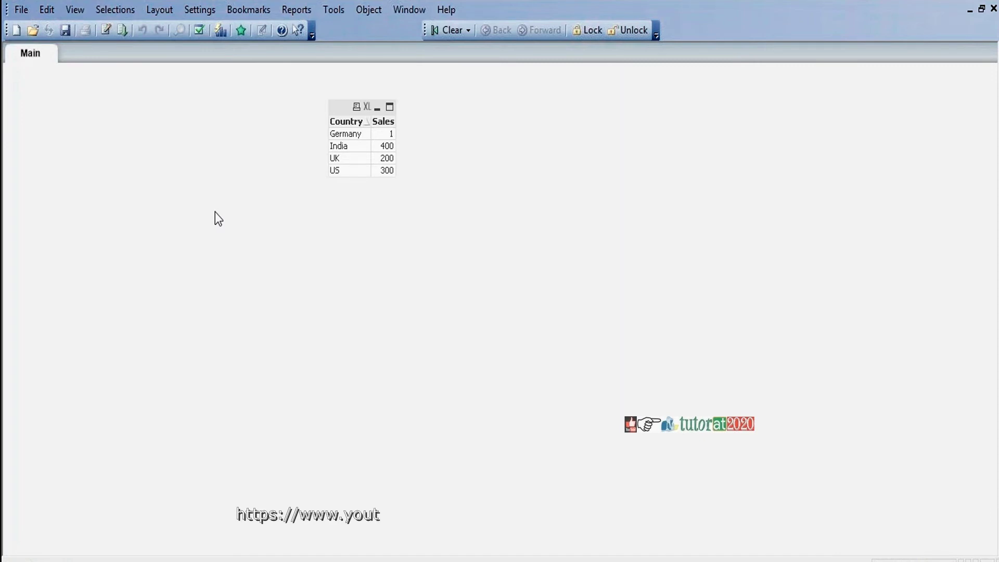
# - Make the replacement 'No Value', reload, and fit the table's columns to the data
pyautogui.hotkey('ctrl', 'e')
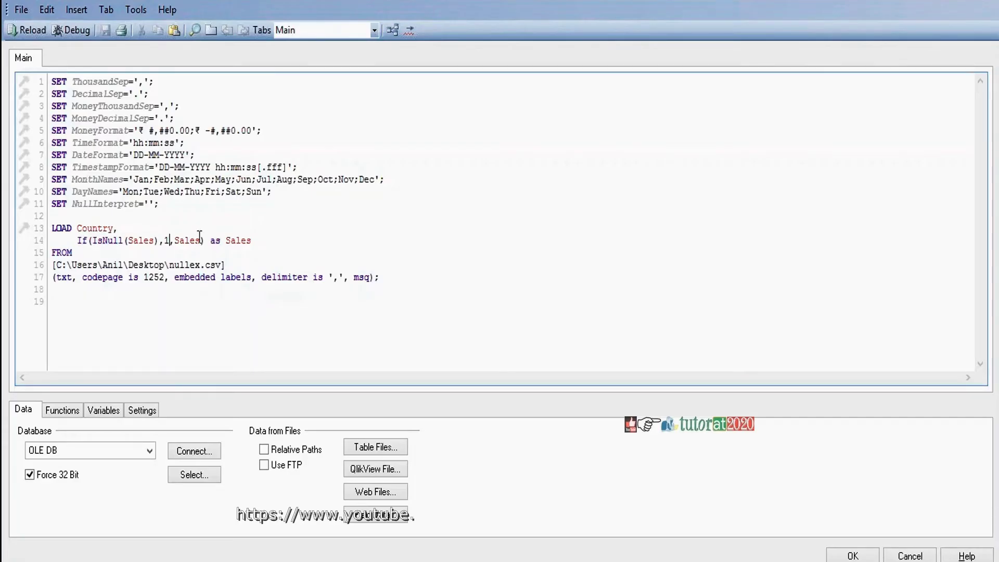
pyautogui.doubleClick(167, 239)
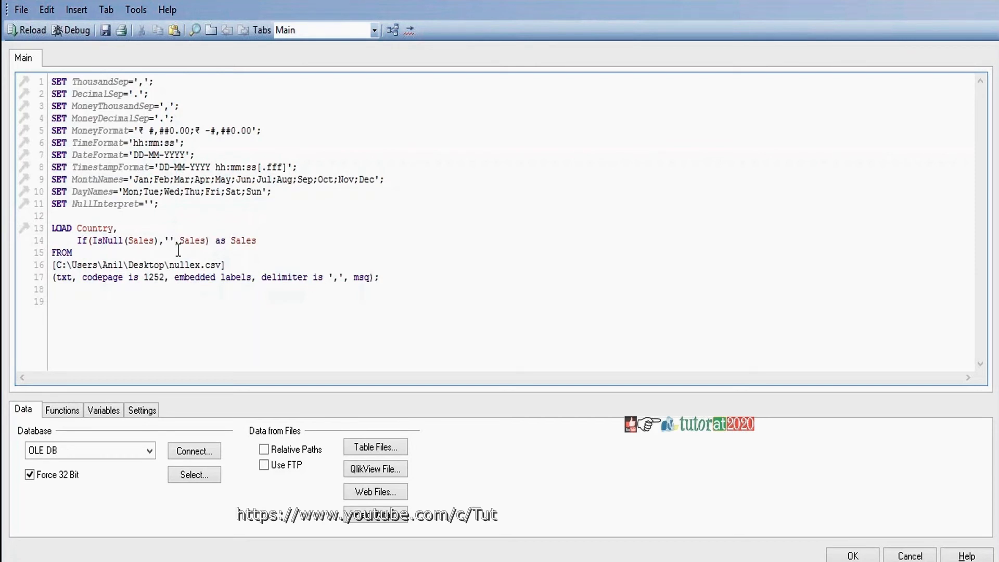
pyautogui.write('No Val')
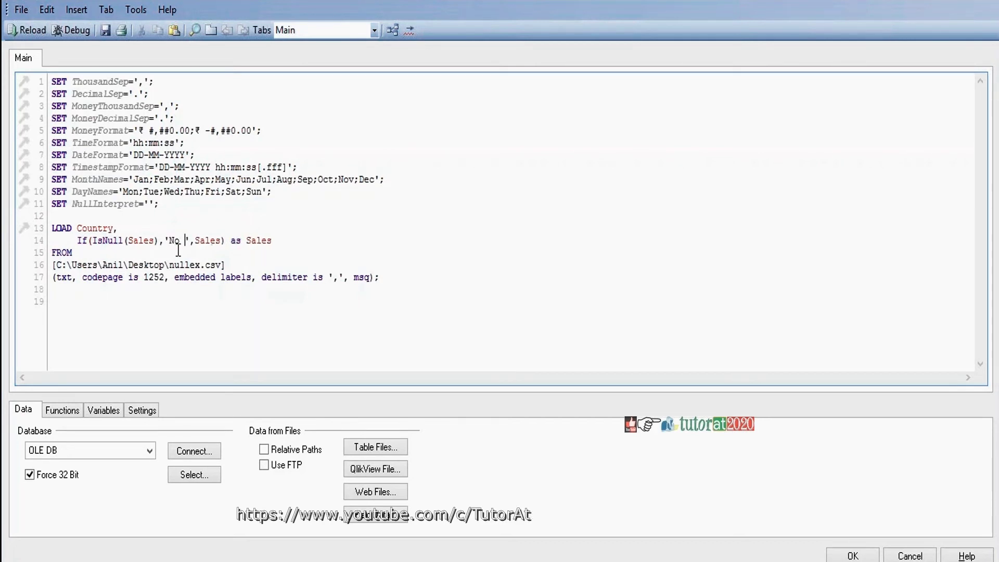
pyautogui.write('ue')
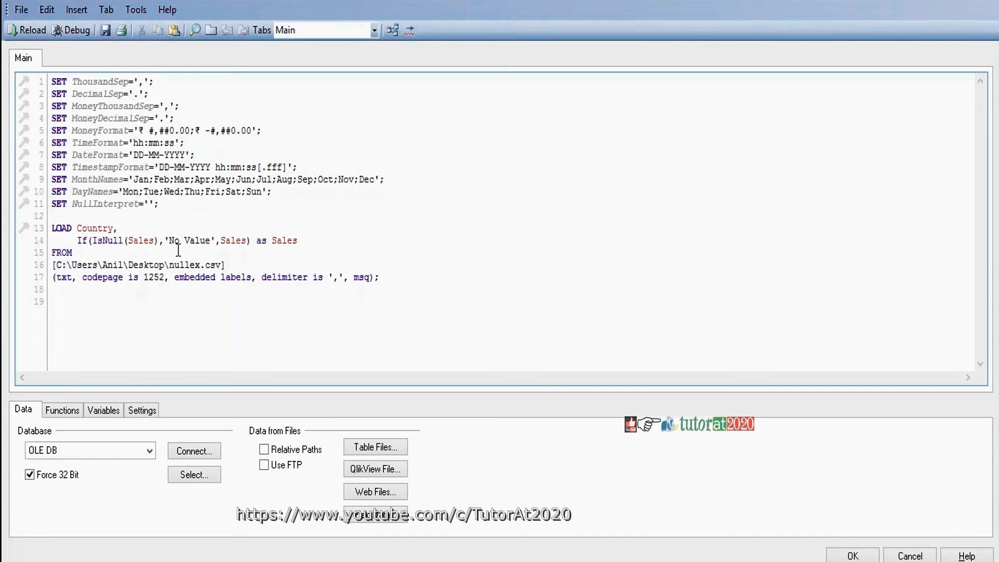
pyautogui.click(28, 30)
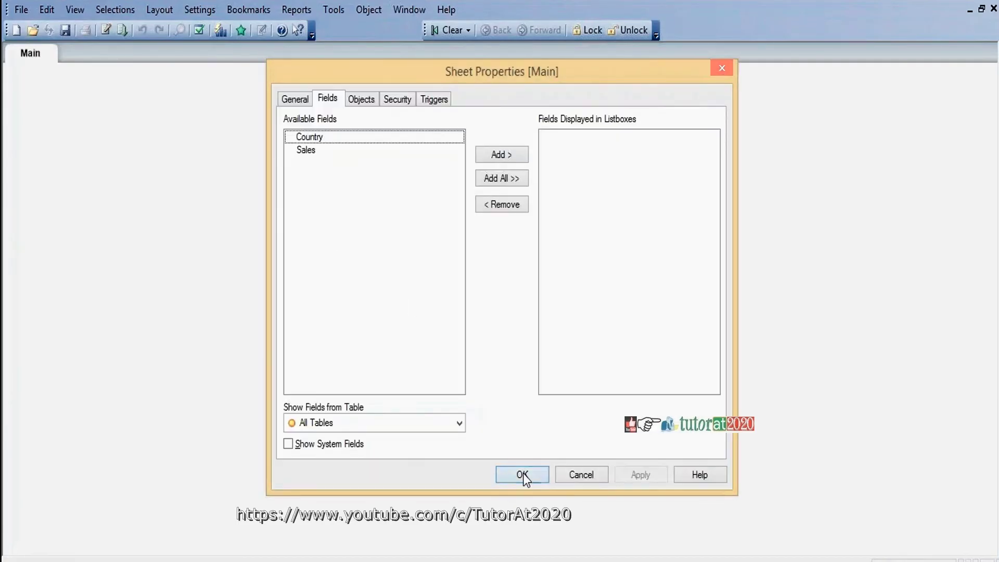
pyautogui.click(522, 475)
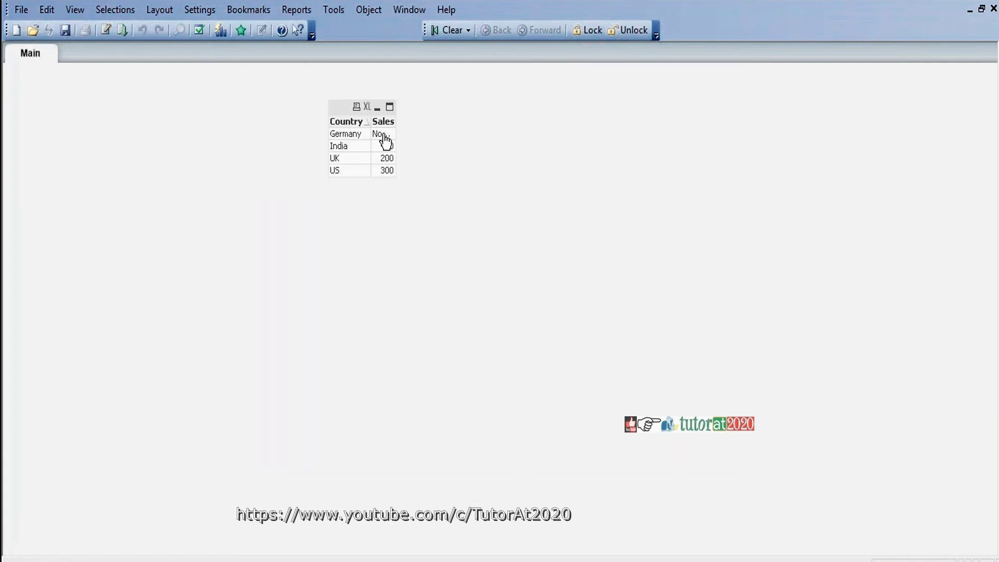
pyautogui.rightClick(339, 106)
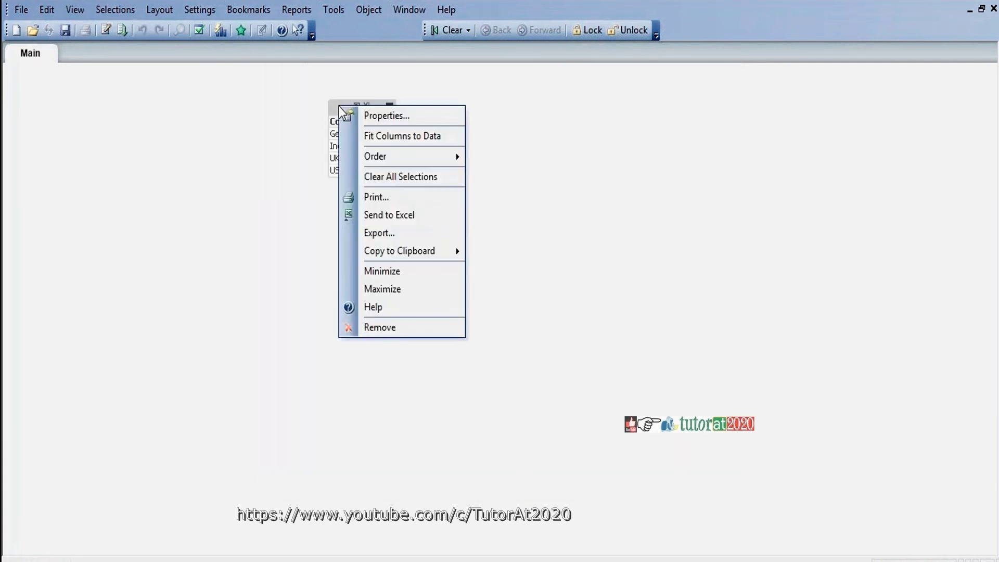
pyautogui.click(398, 136)
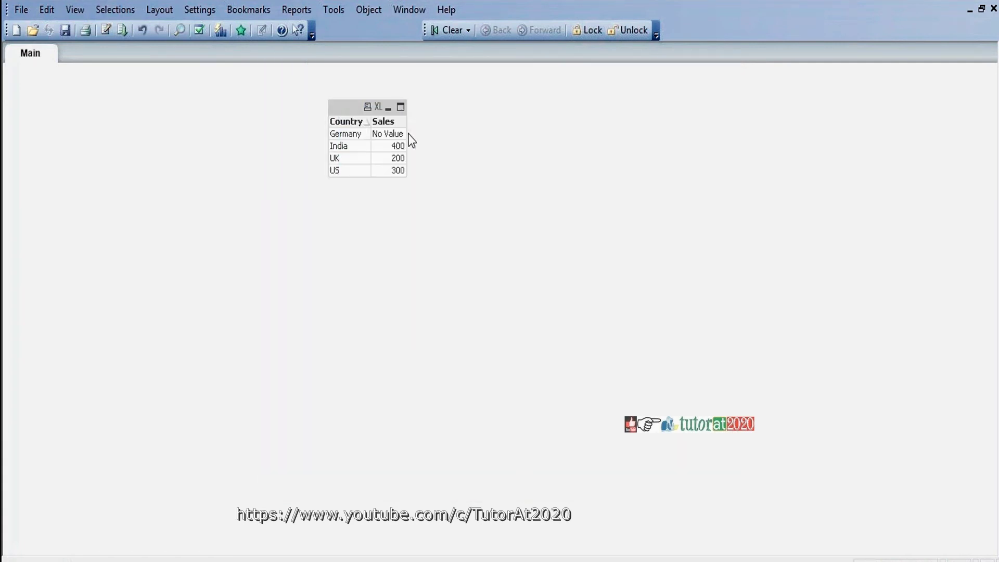